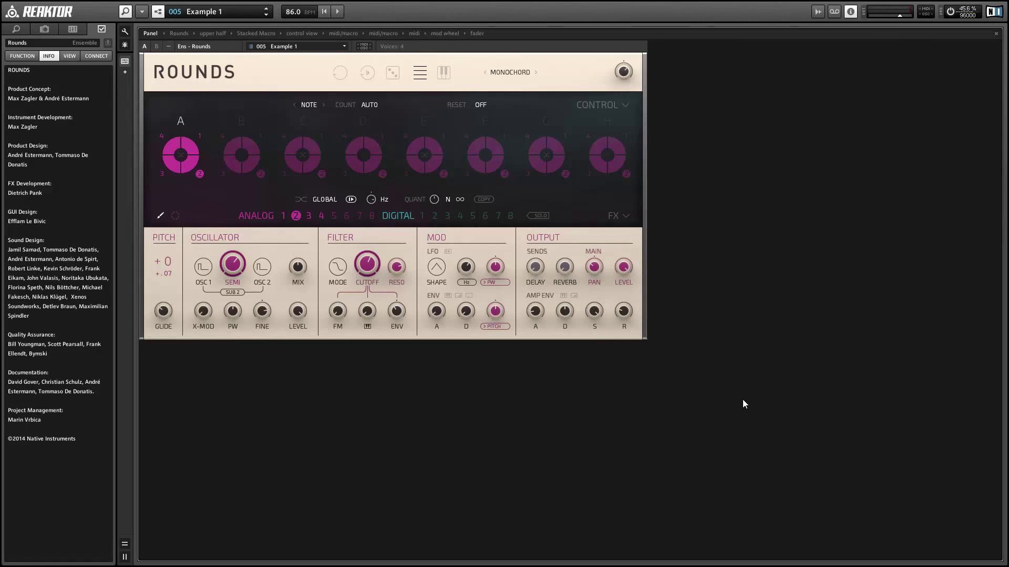
# Step: Browse the example snapshots, settle on 004 Example, and select analog sound 1 for editing
pyautogui.click(266, 8)
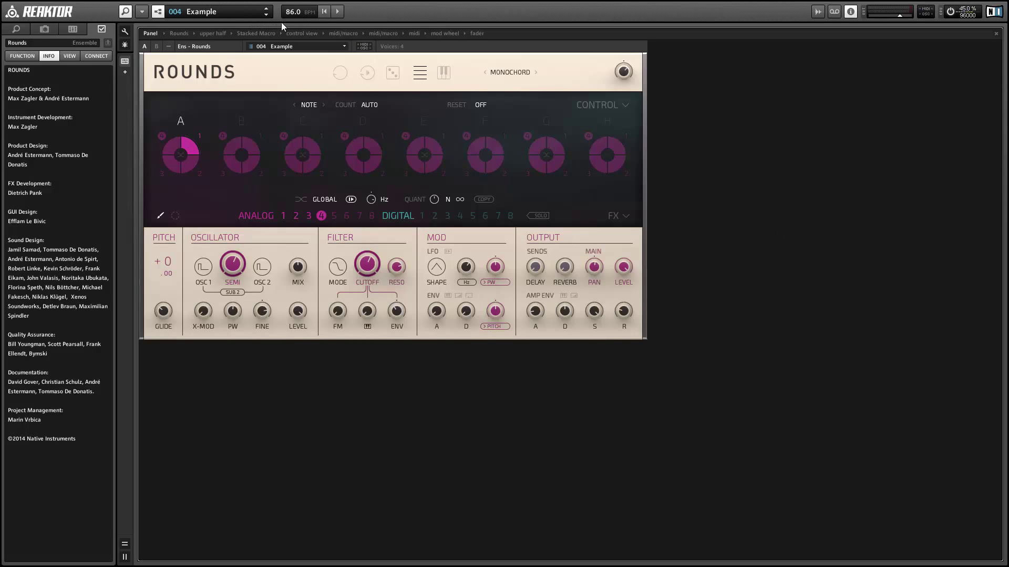
pyautogui.click(269, 15)
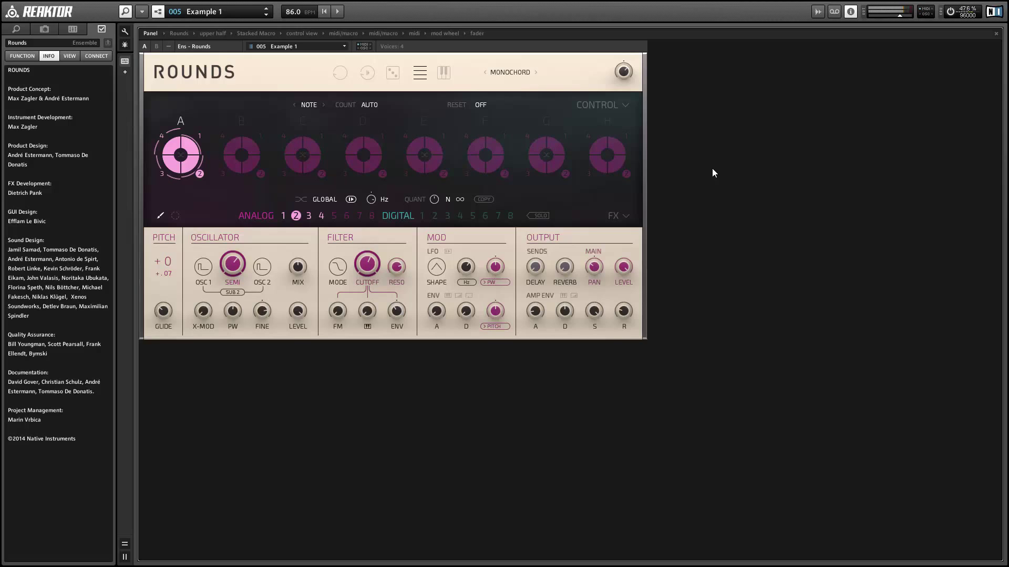
pyautogui.click(266, 16)
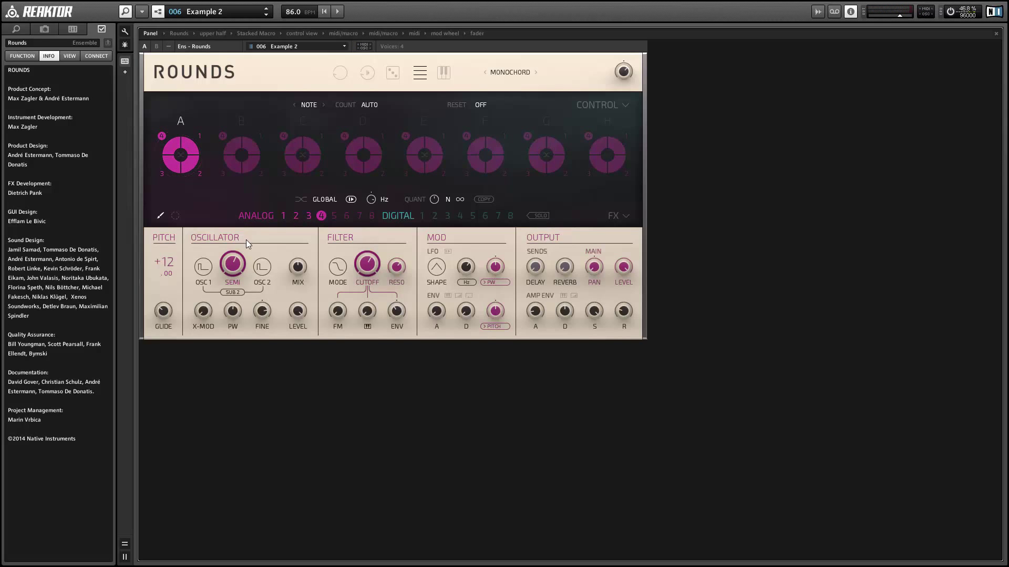
pyautogui.click(266, 9)
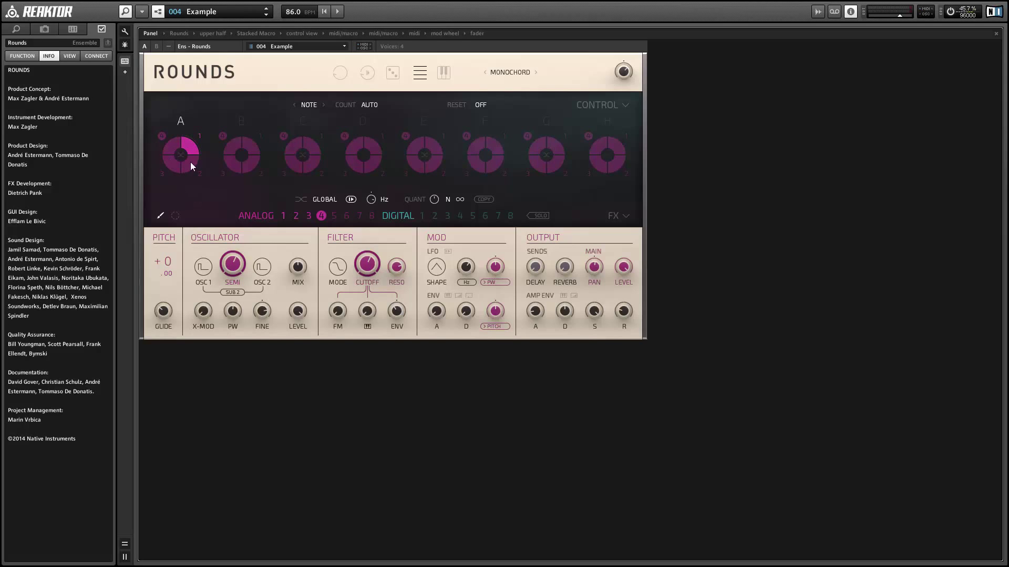
pyautogui.click(282, 215)
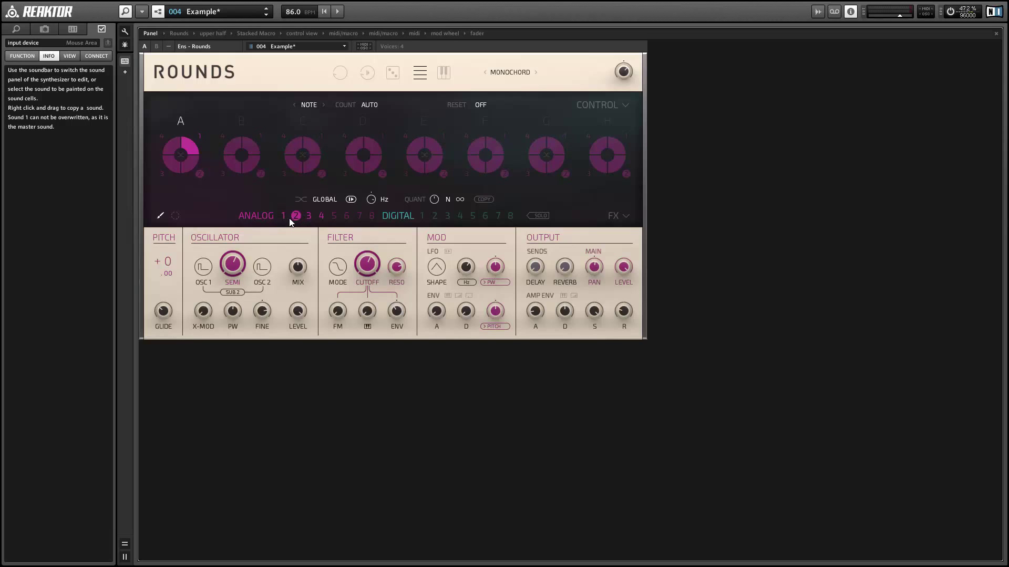
# Step: Select analog sound 4 and check that all four block A cells are active
pyautogui.click(321, 215)
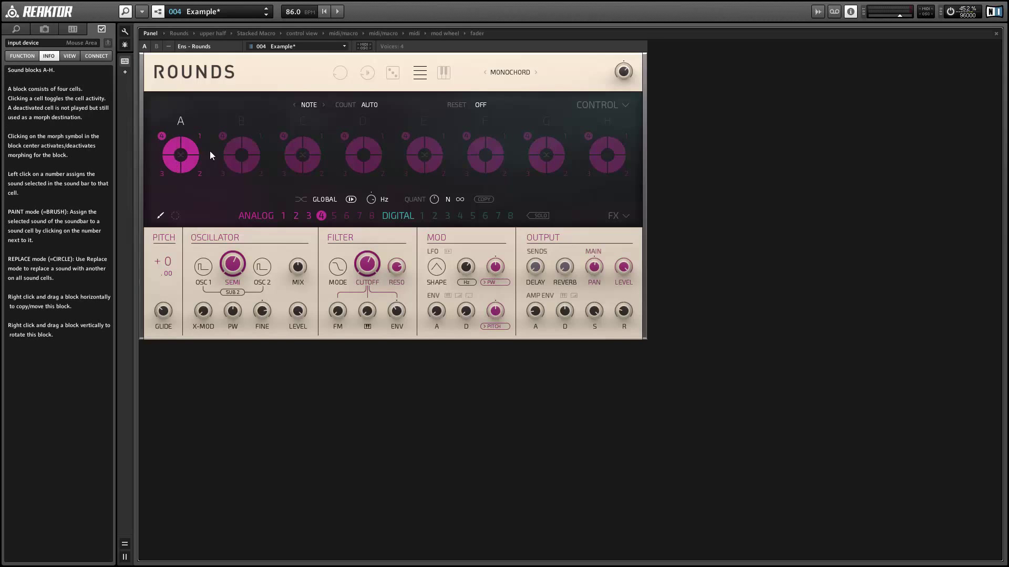
pyautogui.moveTo(260, 141)
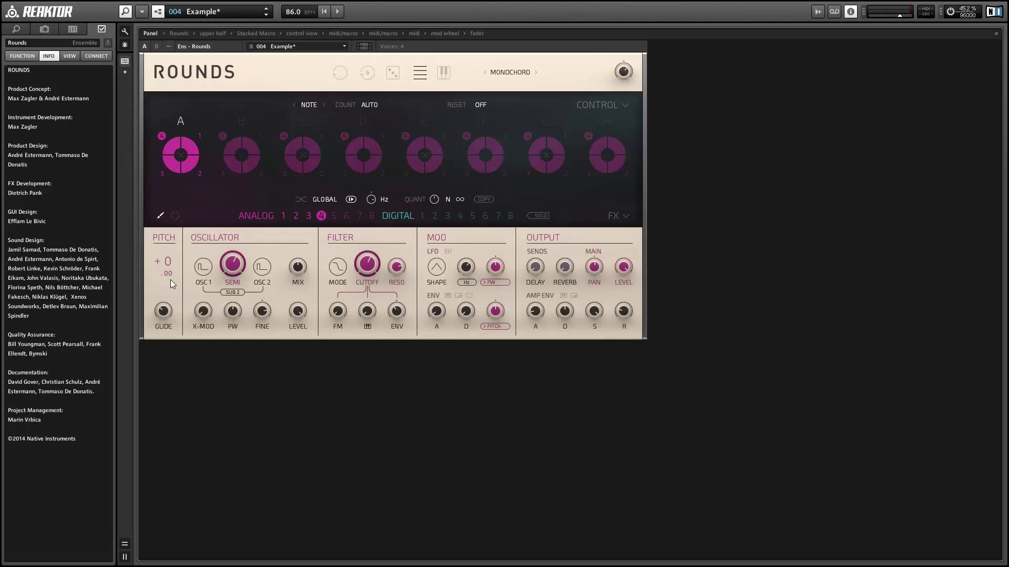
# Step: Compare analog sounds 1, 2 and 3 in turn, finishing with sound 3 selected
pyautogui.click(286, 216)
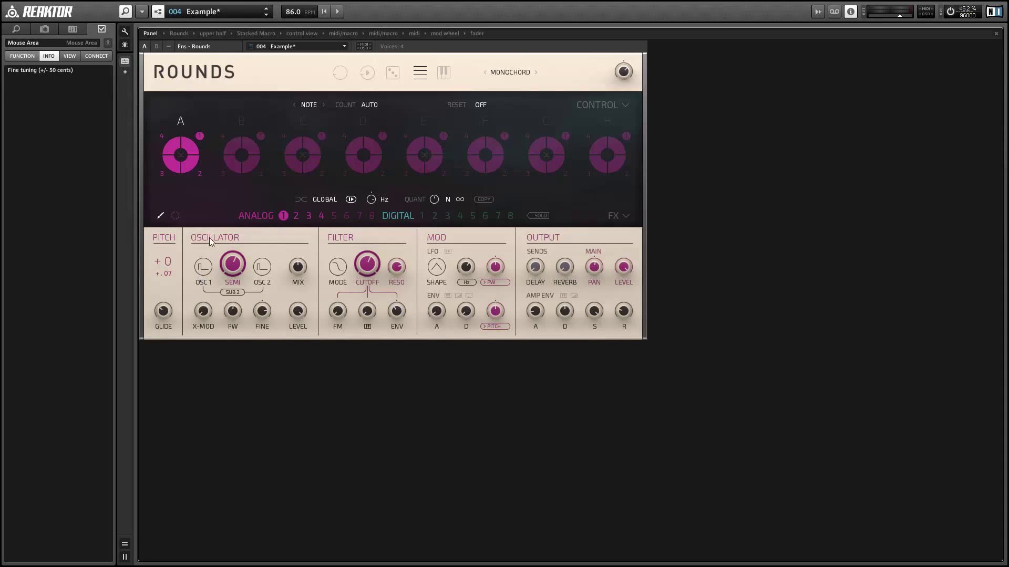
pyautogui.click(295, 216)
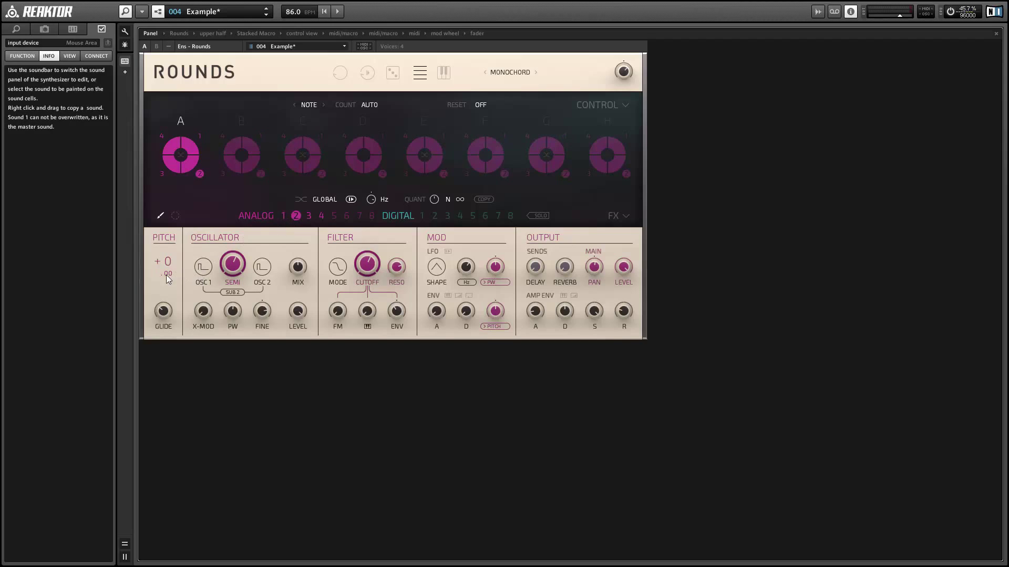
pyautogui.click(309, 215)
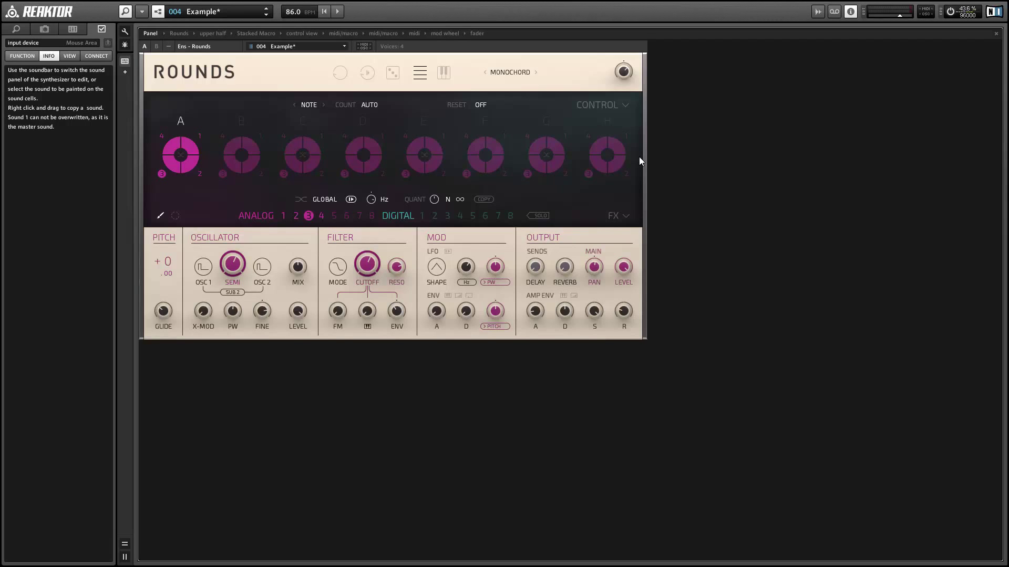
# Step: On the CONTROL page, detune sounds 2 and 4 slightly flat and raise sound 3's fine tuning to +.19
pyautogui.click(595, 106)
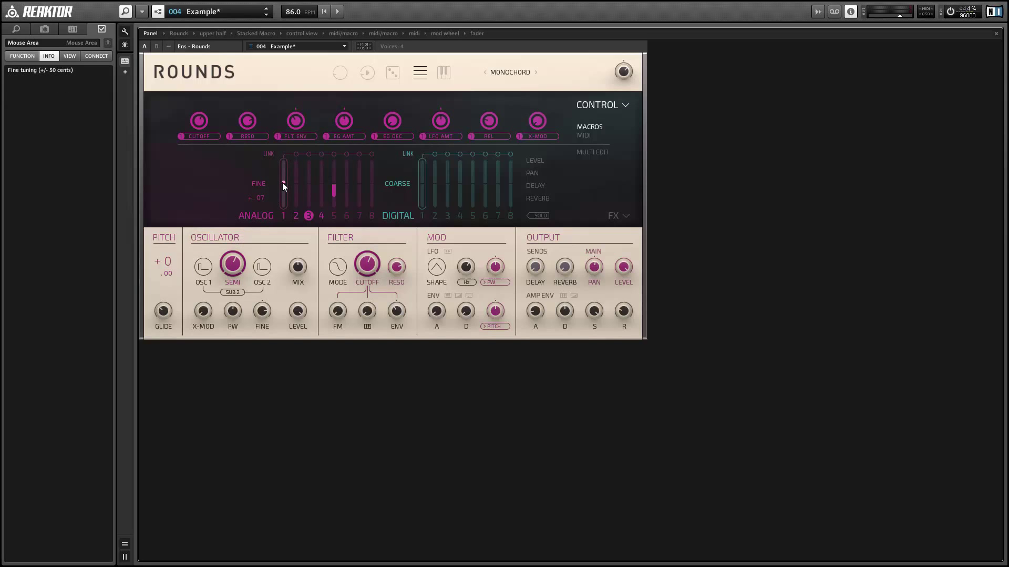
pyautogui.moveTo(298, 186); pyautogui.dragTo(297, 189)
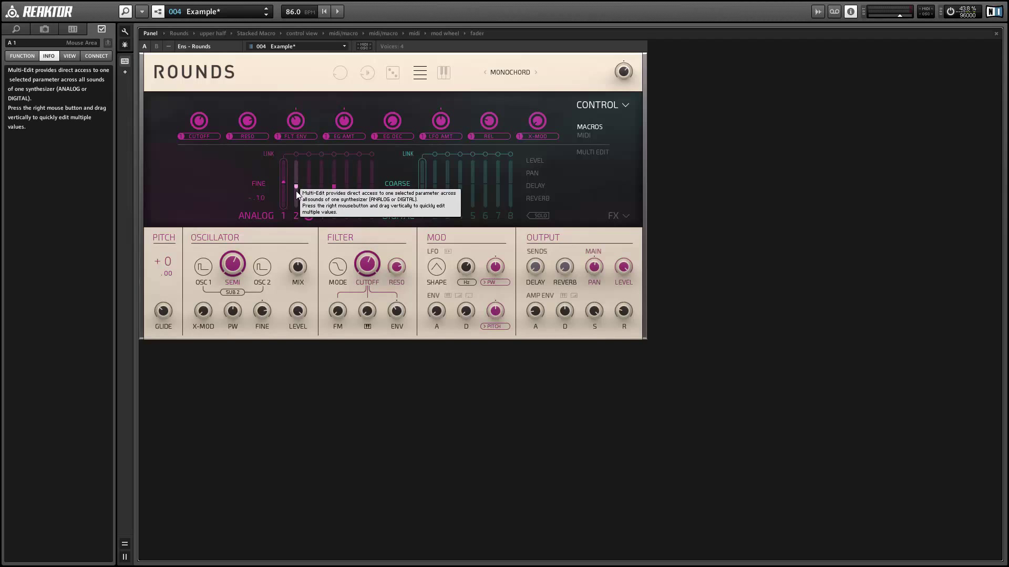
pyautogui.moveTo(312, 182); pyautogui.dragTo(313, 168)
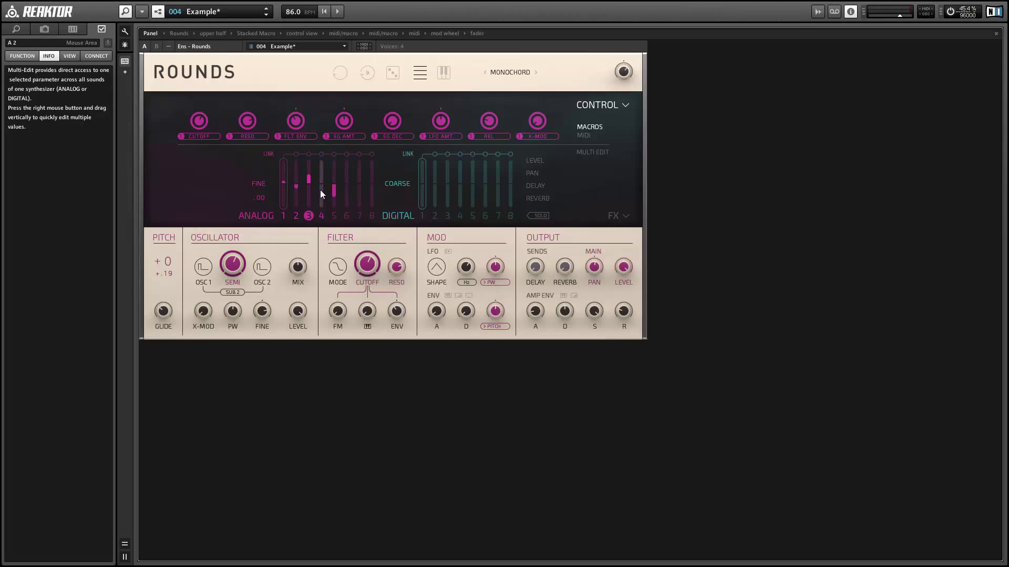
pyautogui.moveTo(322, 195); pyautogui.dragTo(323, 206)
# Step: Show PAN in multi-edit and set analog sound 1's stereo pan position
pyautogui.click(595, 269)
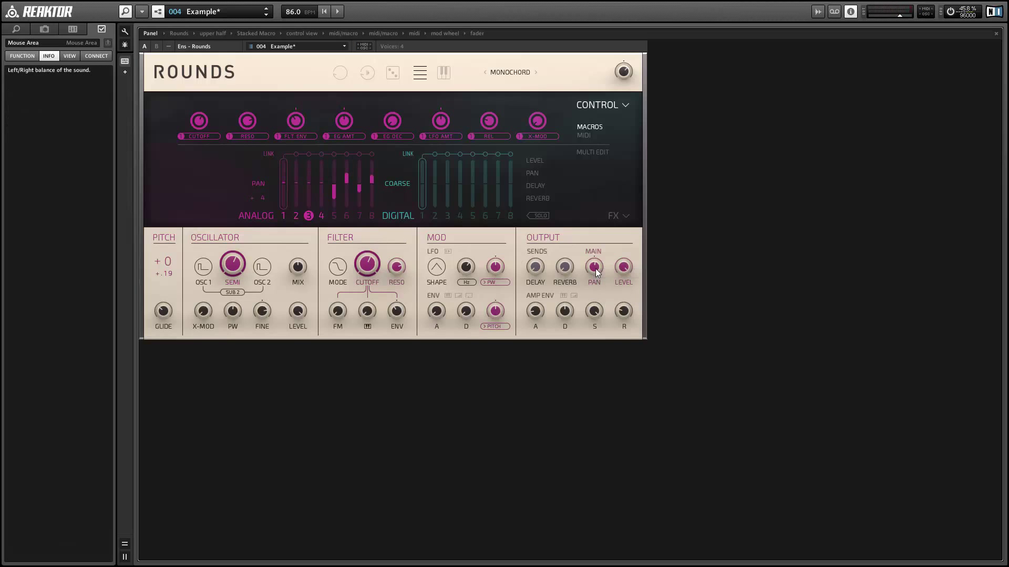
pyautogui.click(283, 180)
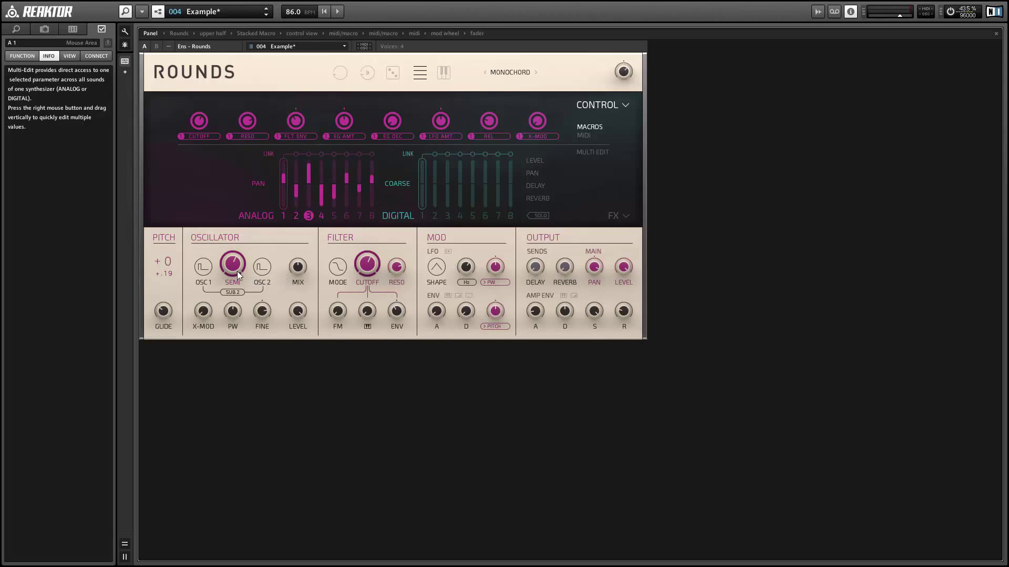
# Step: Show oscillator 2 SEMI offsets in multi-edit and raise analog sounds 3 and 4
pyautogui.moveTo(234, 269)
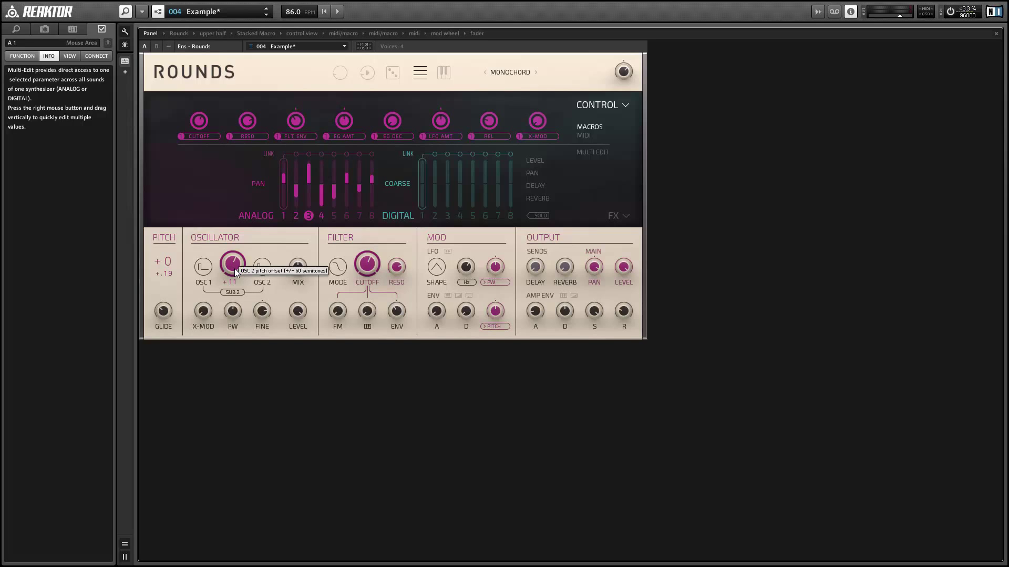
pyautogui.click(235, 269)
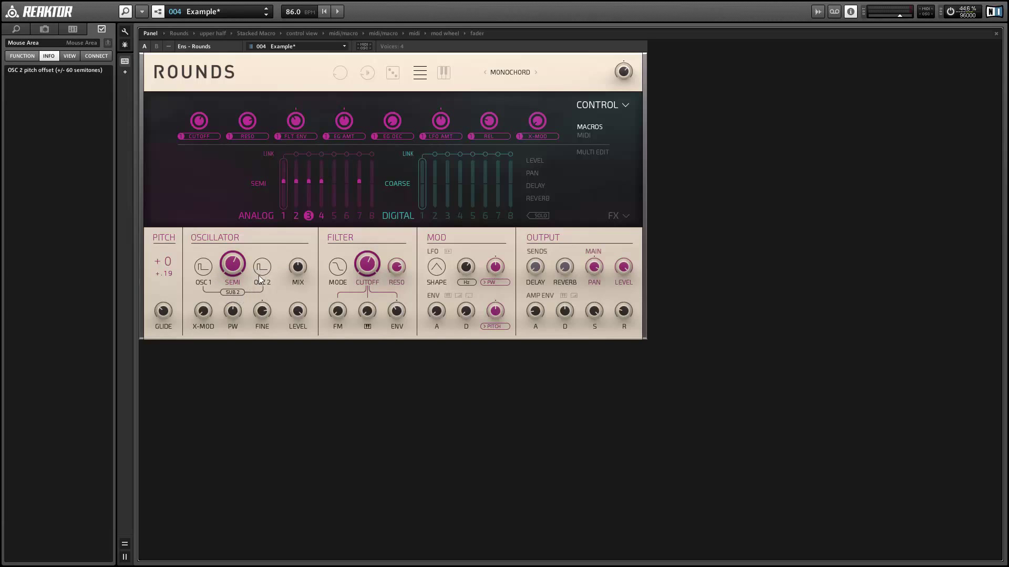
pyautogui.moveTo(297, 182)
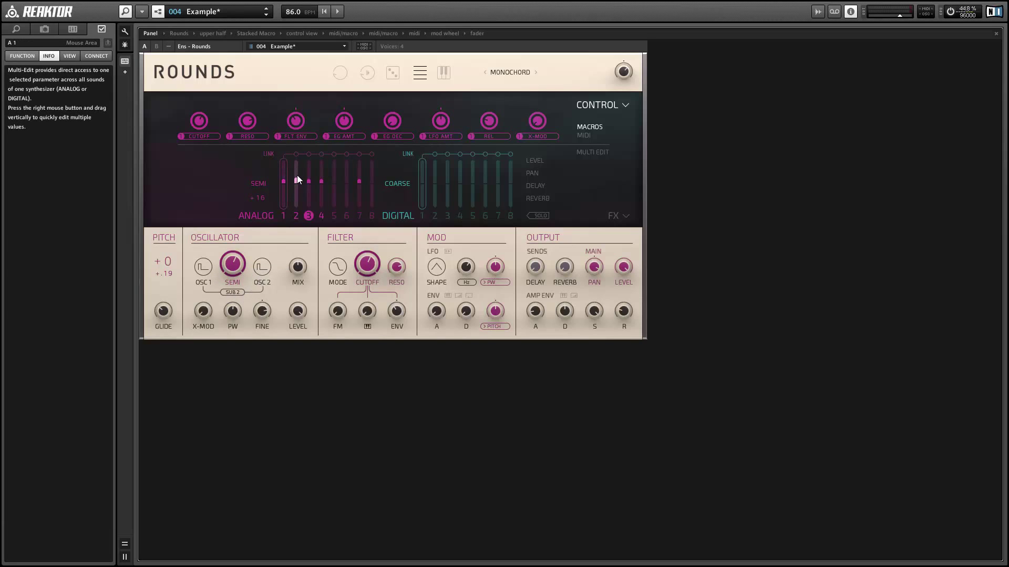
pyautogui.moveTo(310, 181); pyautogui.dragTo(311, 176)
pyautogui.moveTo(321, 182); pyautogui.dragTo(324, 180)
# Step: Return to the 004 Example snapshot and activate block A's bottom-left and top-left cells
pyautogui.click(266, 17)
pyautogui.click(266, 8)
pyautogui.click(612, 110)
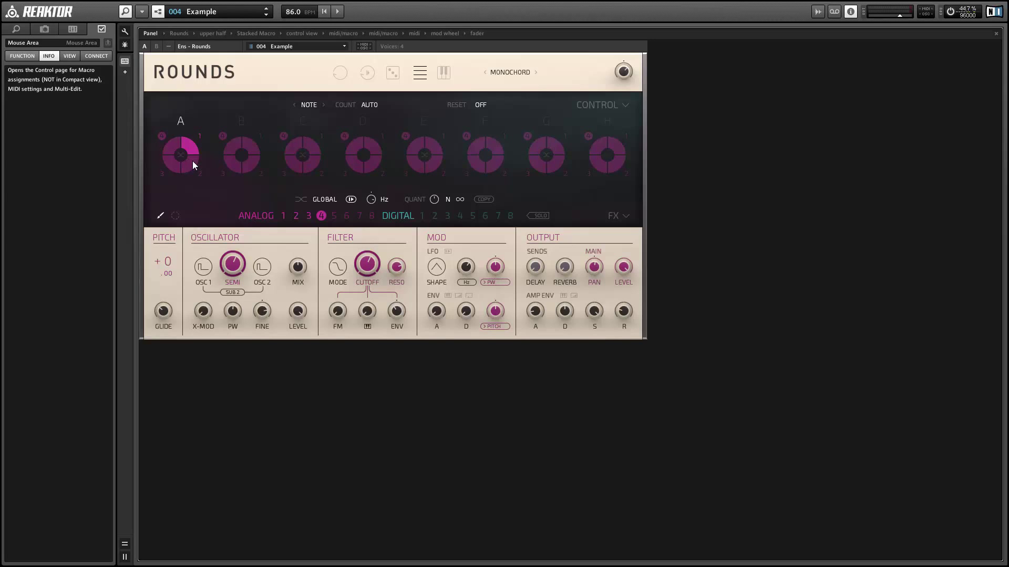
pyautogui.click(177, 167)
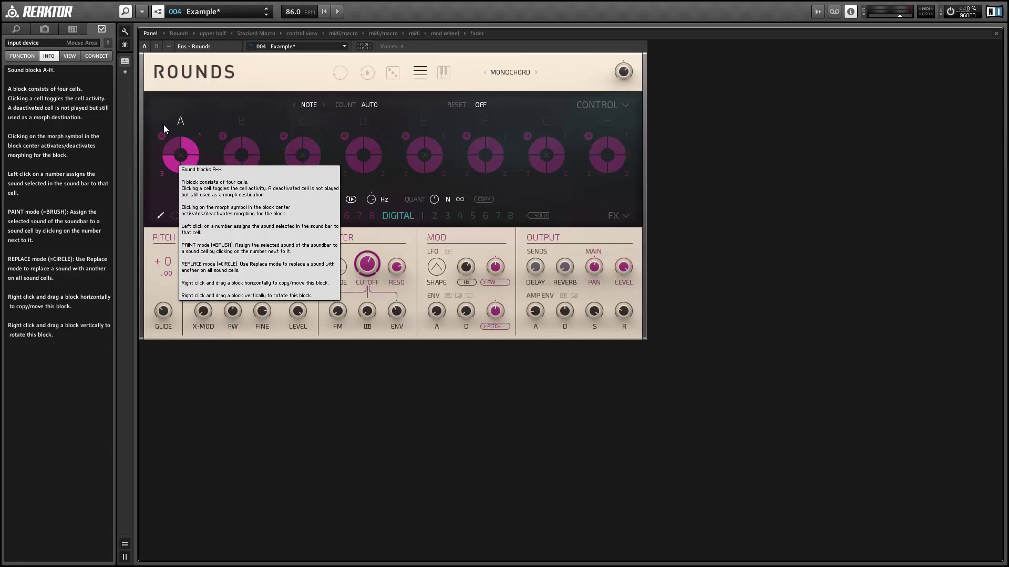
pyautogui.click(169, 141)
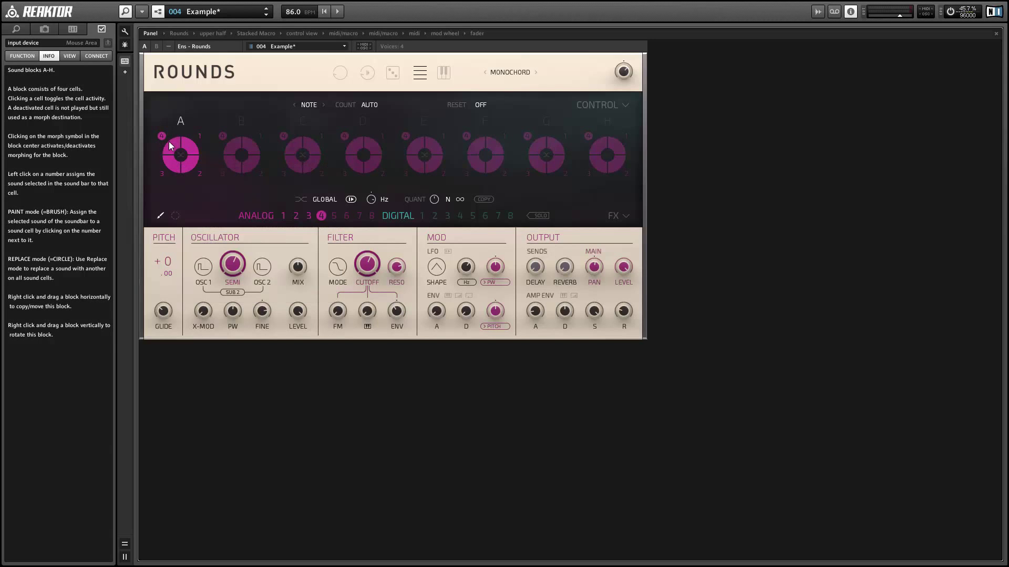
# Step: Back on the CONTROL page, show PAN and move analog sound 1's pan from +4 to +17
pyautogui.click(597, 100)
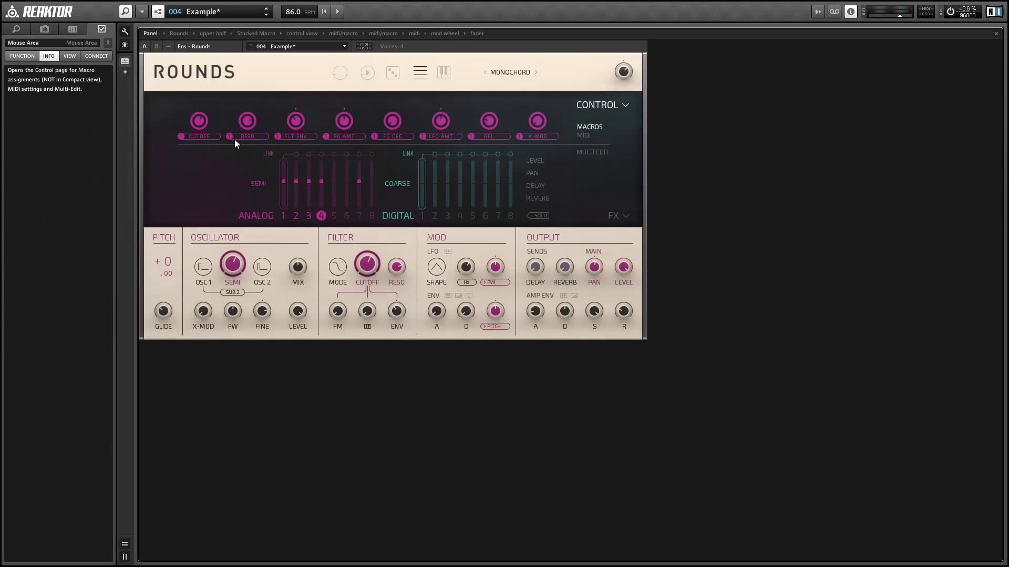
pyautogui.click(596, 270)
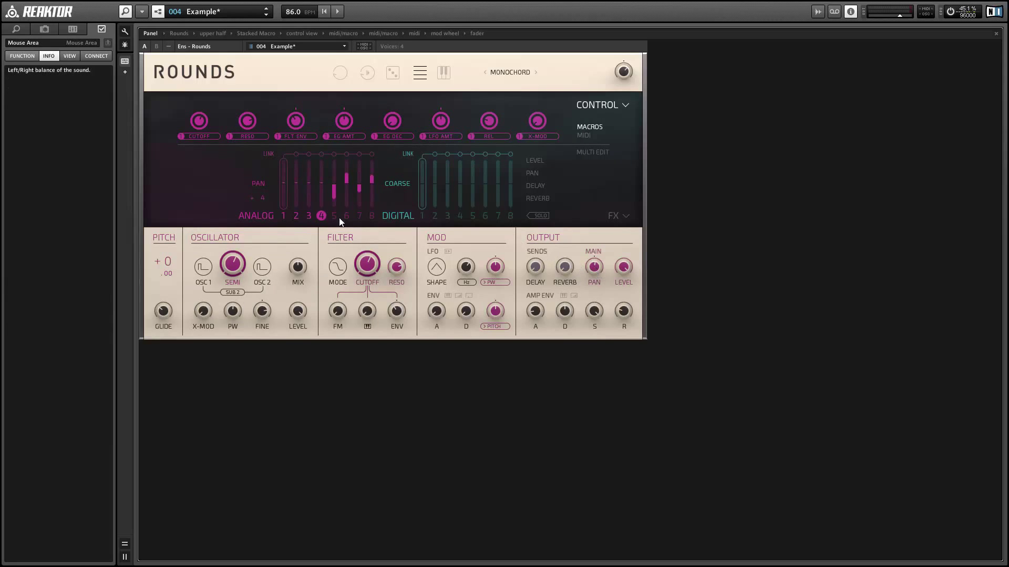
pyautogui.moveTo(286, 181); pyautogui.dragTo(291, 173)
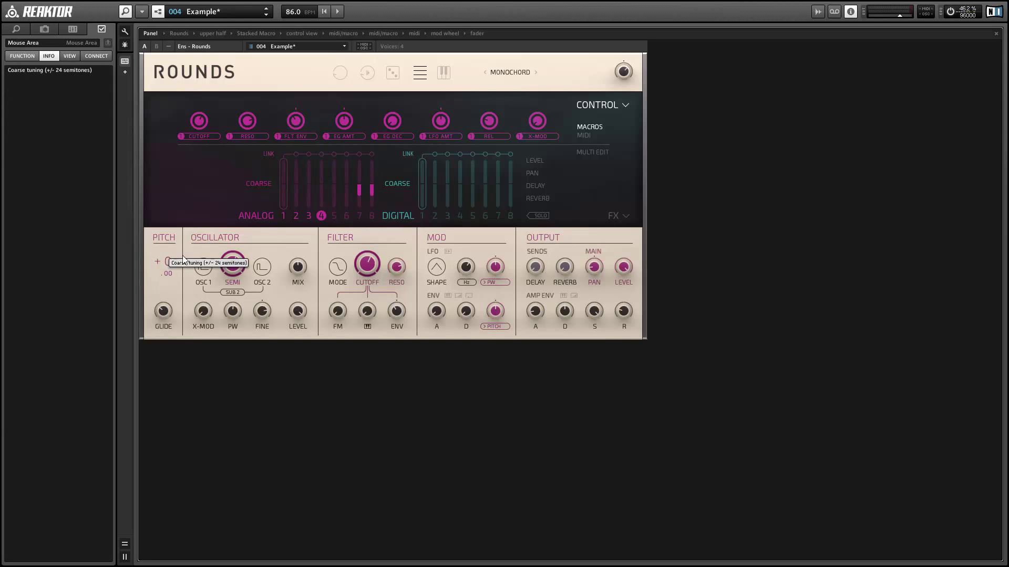
# Step: Raise analog sound 2's coarse tuning two steps and tune sound 4 up to +12
pyautogui.click(299, 181)
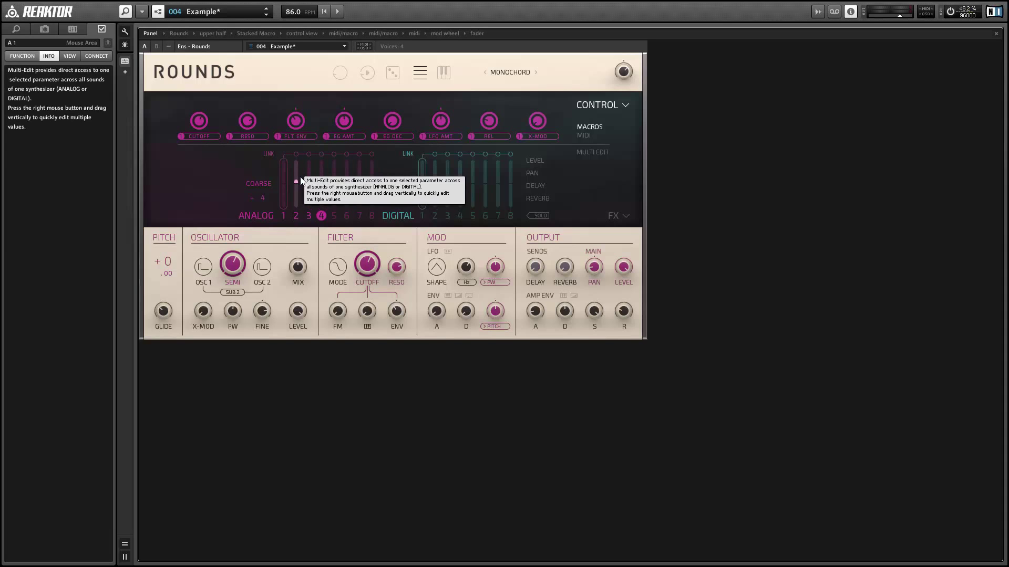
pyautogui.click(301, 181)
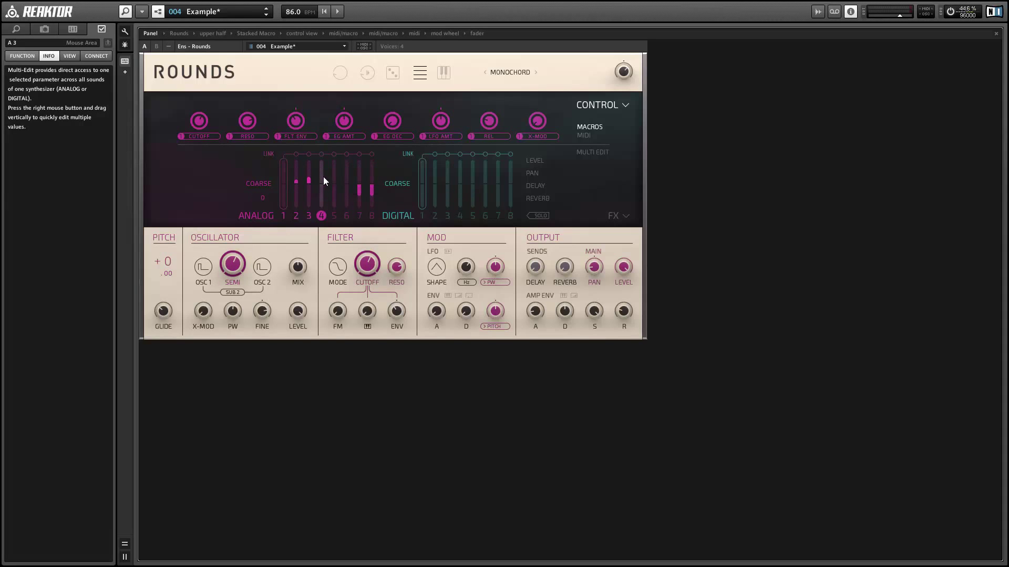
pyautogui.moveTo(323, 177); pyautogui.dragTo(324, 163)
# Step: Load filter CUTOFF into multi-edit and nudge analog sound 3's cutoff up to 70
pyautogui.click(366, 266)
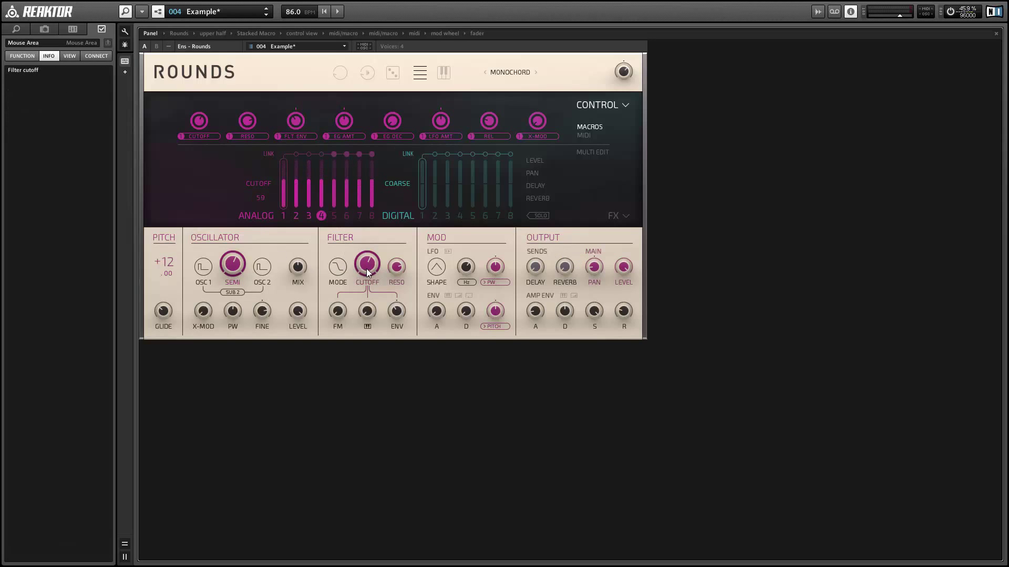
pyautogui.click(313, 179)
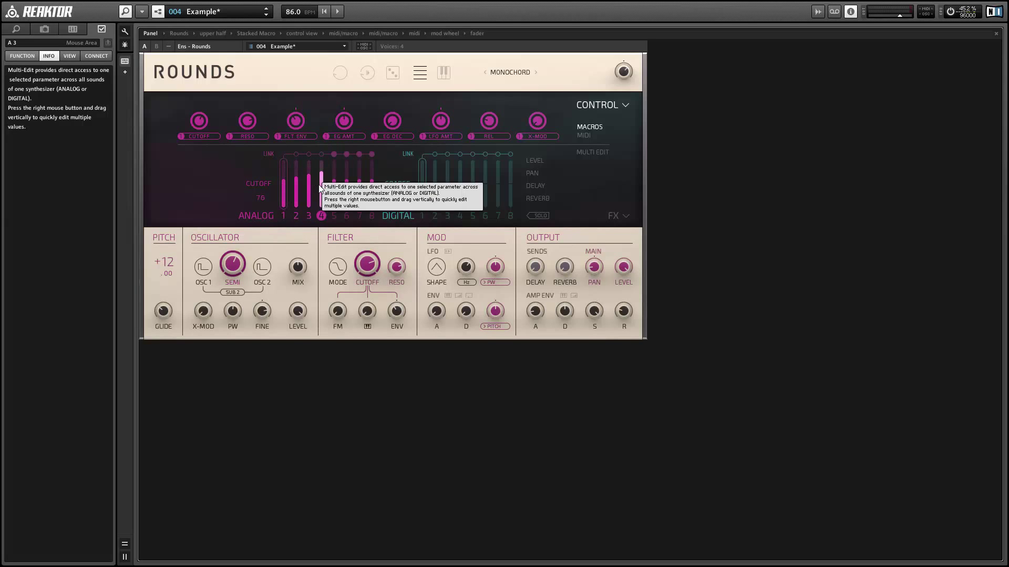
# Step: Raise sound 1's cutoff to 56, link the cutoffs, then lower and slightly raise them together
pyautogui.moveTo(285, 200); pyautogui.dragTo(288, 195)
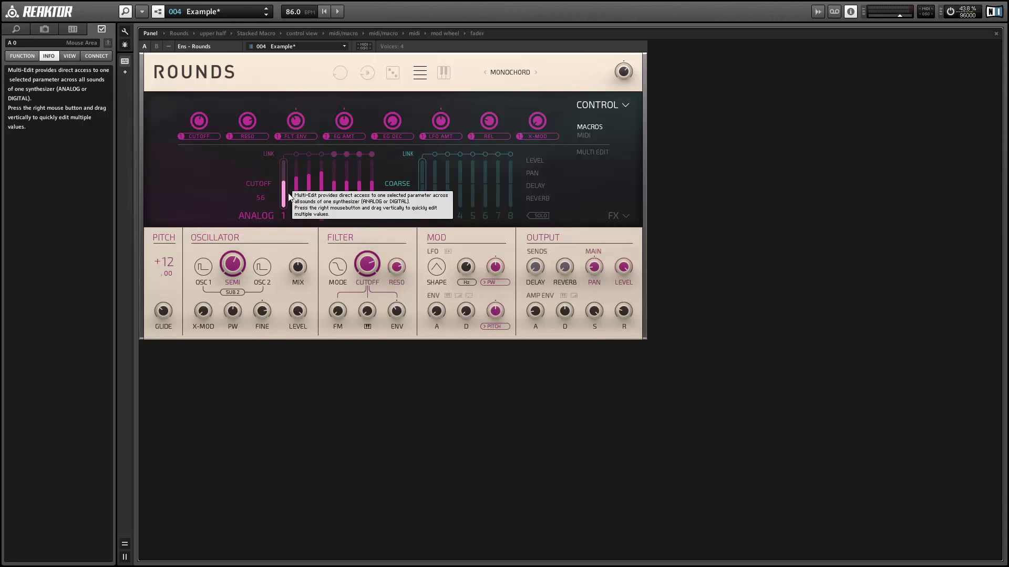
pyautogui.click(297, 154)
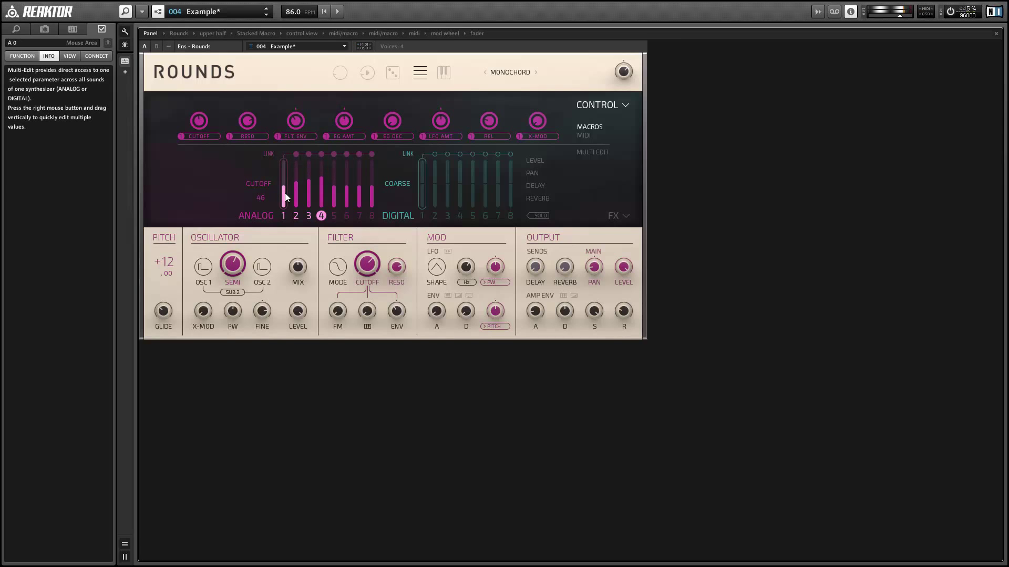
pyautogui.moveTo(284, 196); pyautogui.dragTo(283, 205)
pyautogui.moveTo(285, 193); pyautogui.dragTo(285, 189)
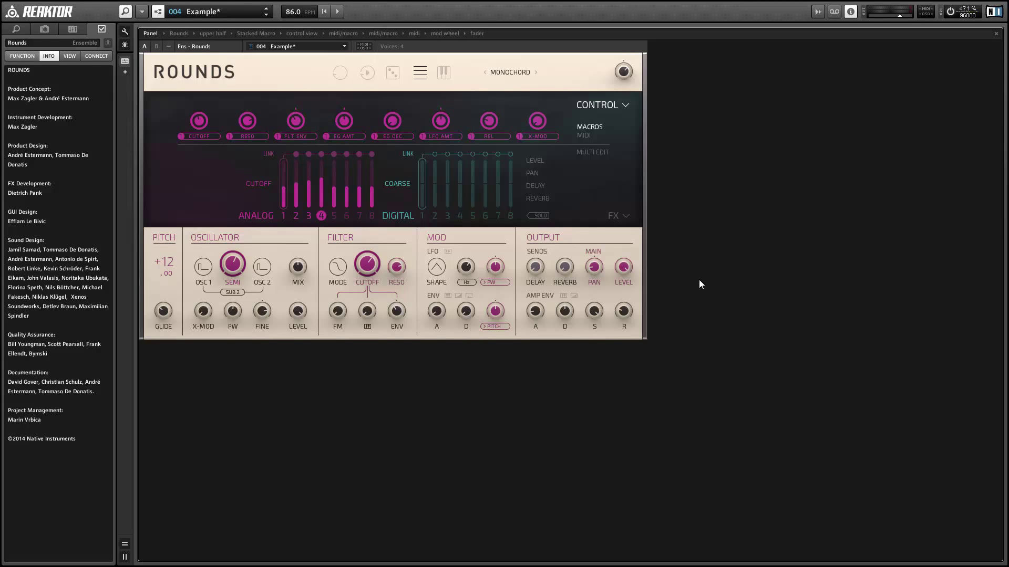
# Step: Show each analog sound's DELAY send level in the Multi-Edit row instead of filter cutoff
pyautogui.click(534, 268)
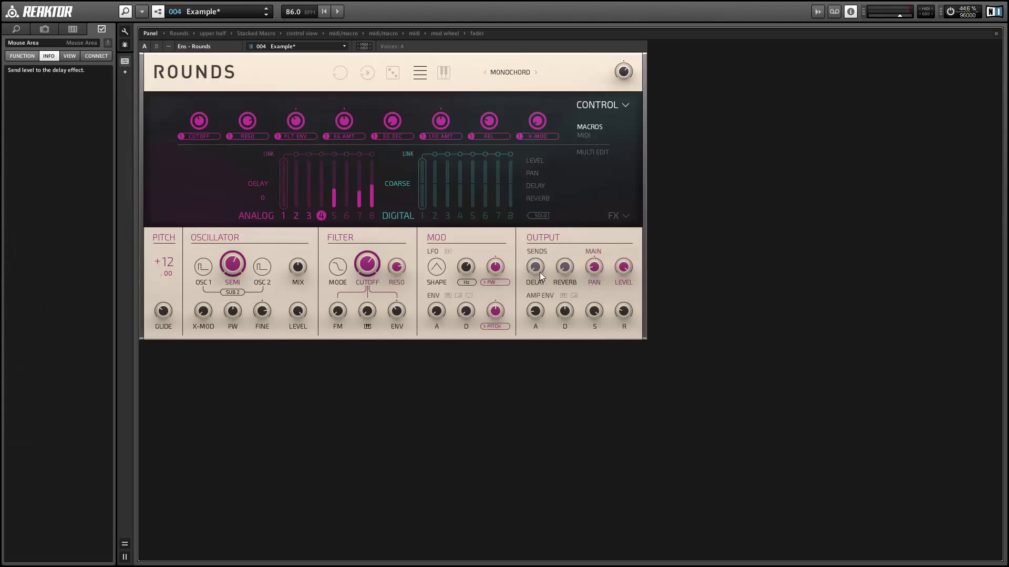